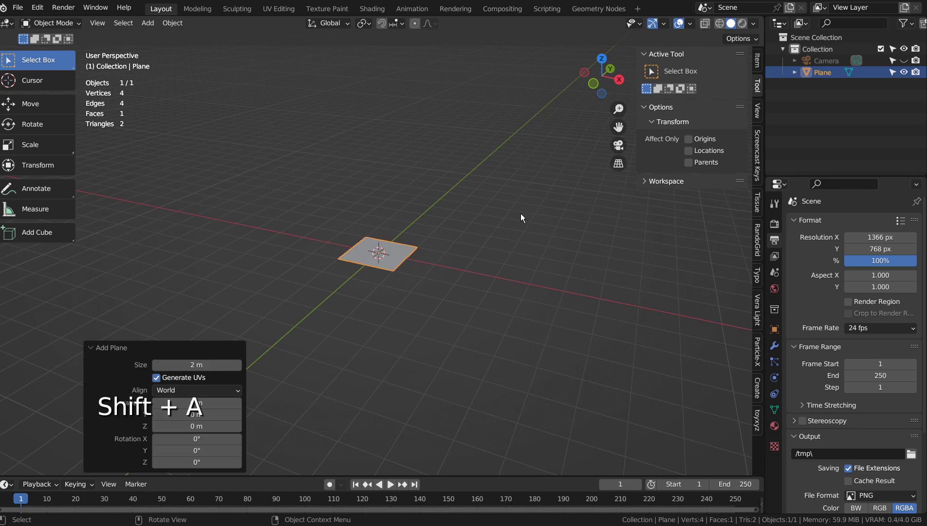
Step: Stand the plane upright facing the camera by rotating it 90° about the X axis
key("KP_0")
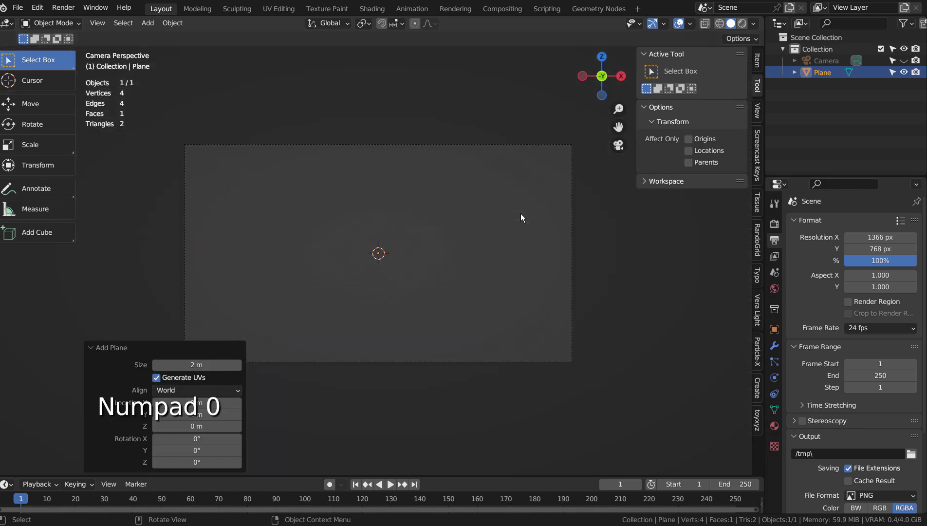
type("rx90")
key("Return")
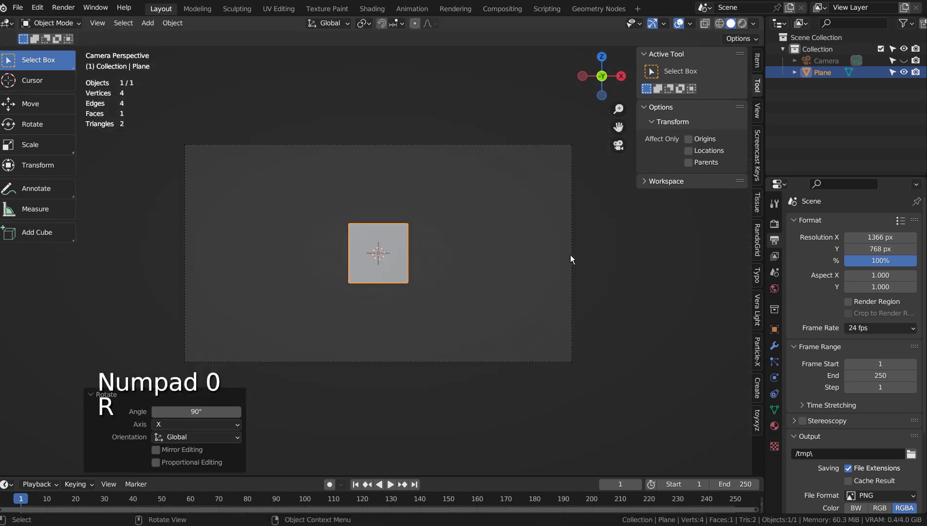
Step: Scale the plane to slightly overfill the camera frame: 3.625 uniformly, about 1.81 along X, and 1.018 uniformly
key("s")
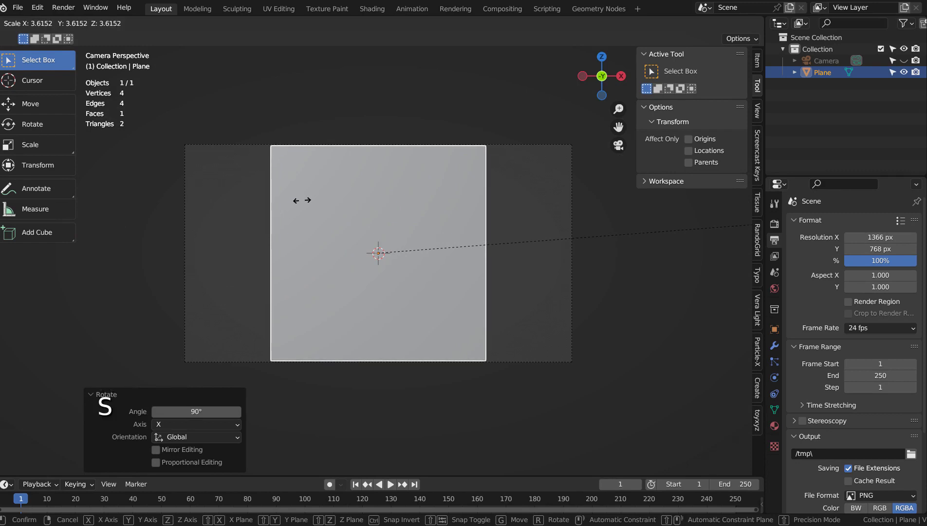
left_click(301, 200)
key("s")
key("x")
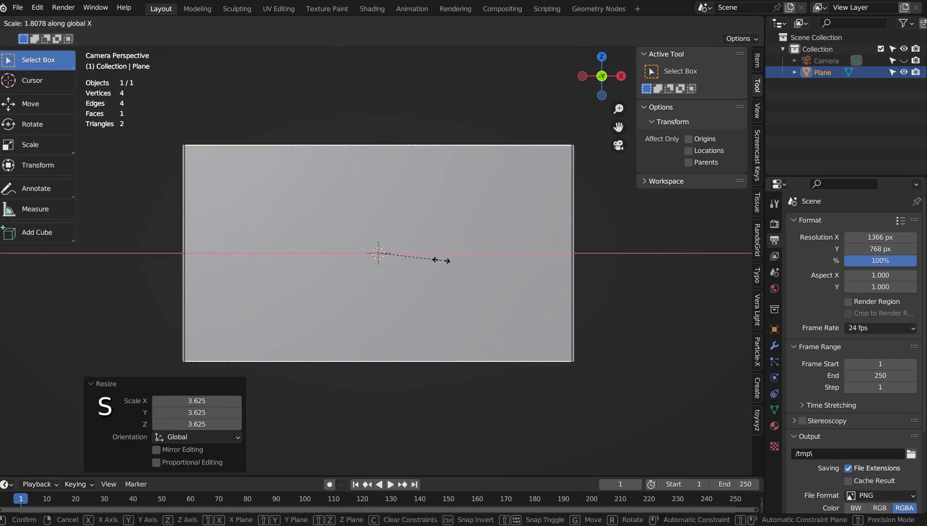
left_click(442, 260)
key("s")
left_click(573, 209)
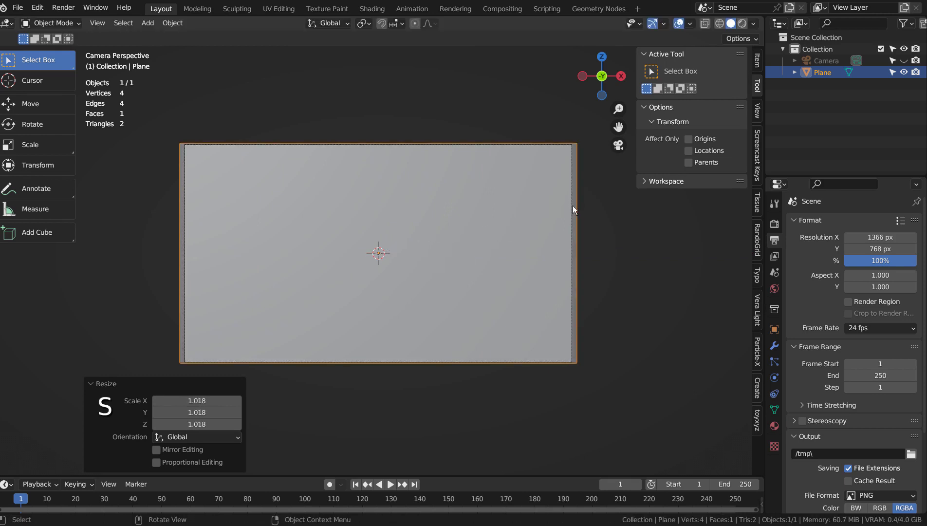
Step: Set the scene's render engine to Eevee
left_click(774, 224)
left_click(869, 221)
left_click(867, 233)
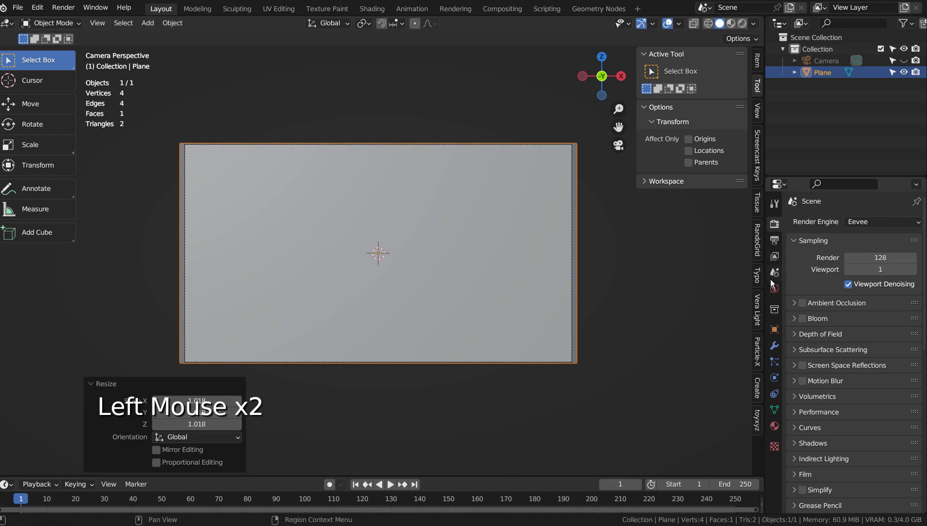
Step: In the Texture Paint workspace, add a 1024 × 1024 px Base Color paint slot to the plane
left_click(328, 9)
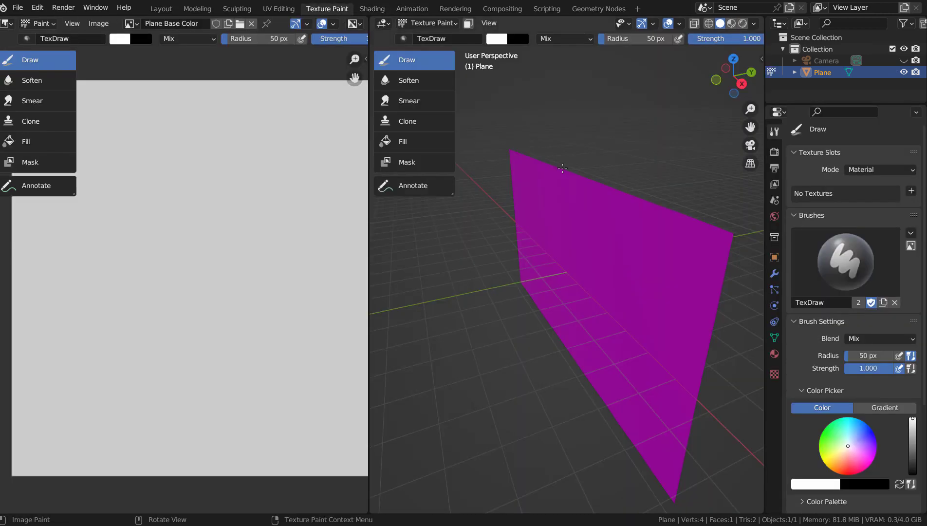
left_click(910, 190)
left_click(871, 201)
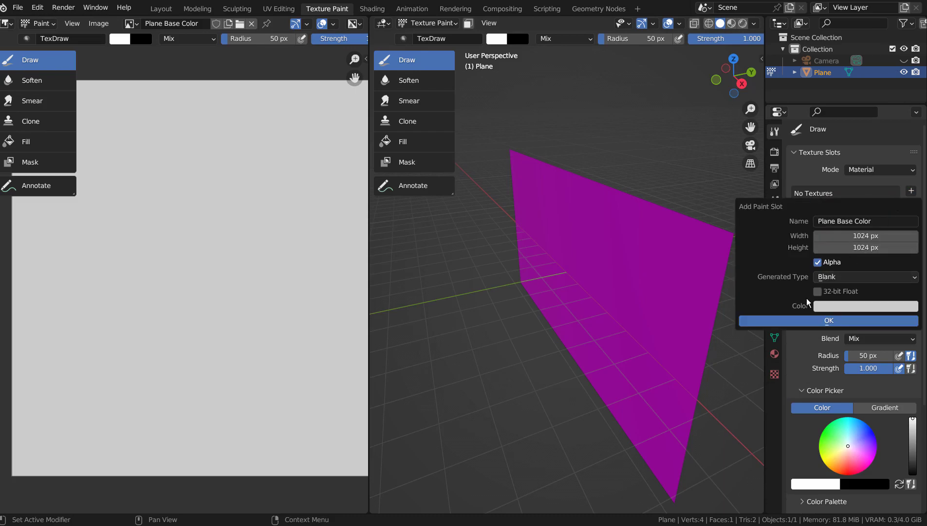
left_click(784, 320)
Step: Paint a winding white path from the bottom to the top of the plane with the 50 px Draw brush
key("KP_0")
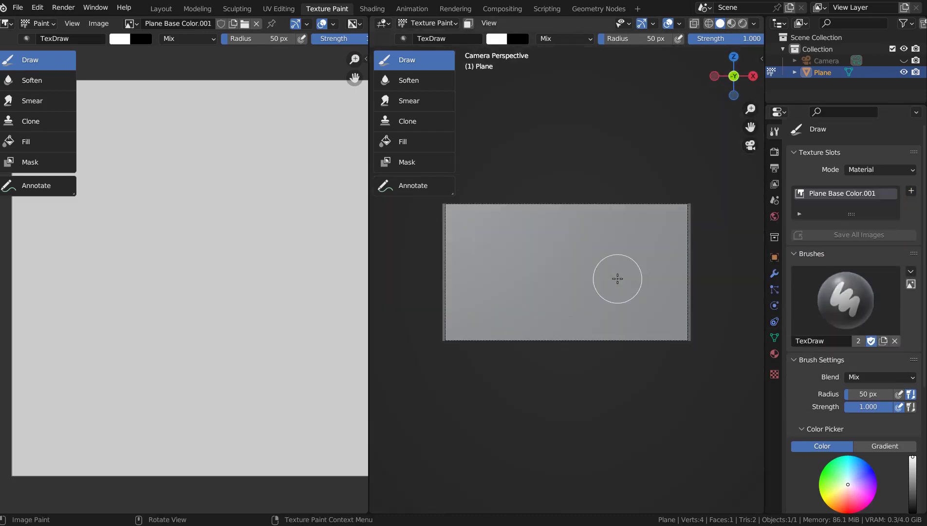
mouse_move(584, 373)
left_mouse_down()
mouse_move(545, 332)
mouse_move(544, 315)
mouse_move(580, 262)
mouse_move(560, 174)
left_mouse_up()
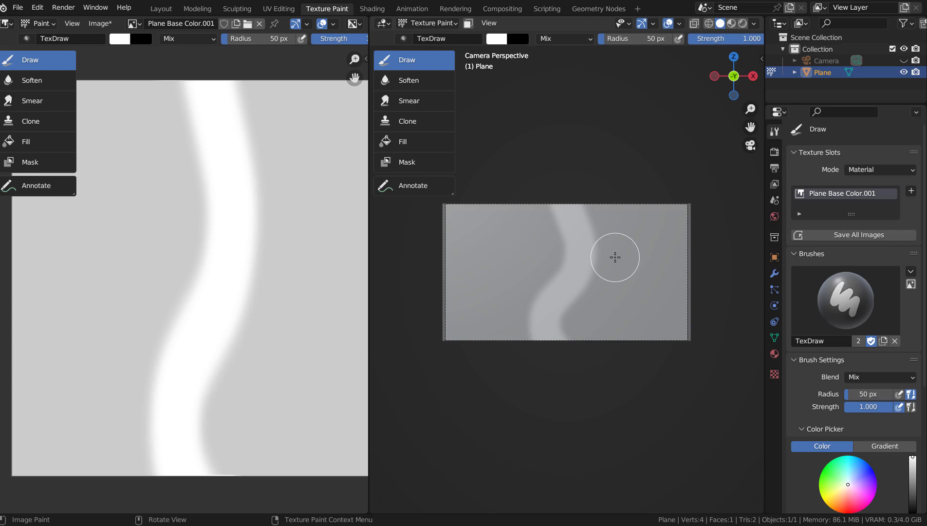
key("KP_0")
key("KP_0")
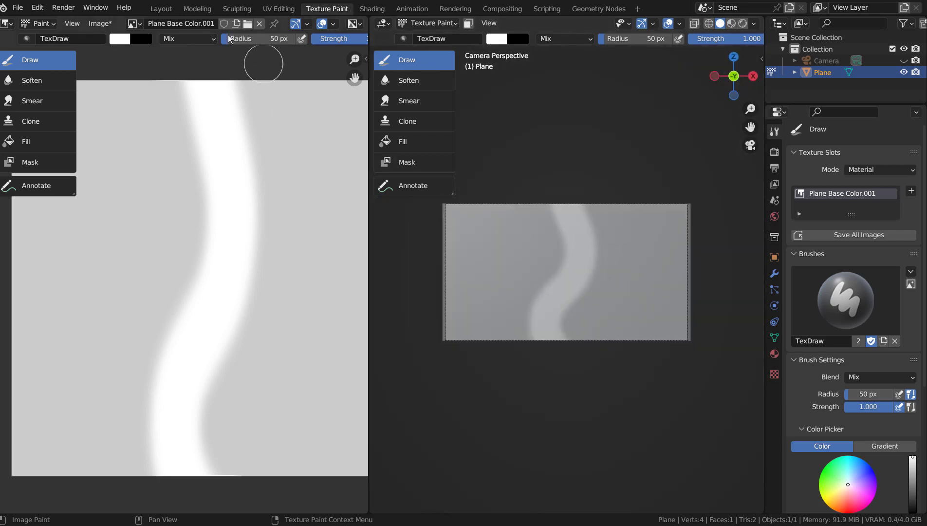
Step: In the Layout workspace, tilt the plane 66.2° in the right side view and show it through the camera with rendered shading
left_click(160, 10)
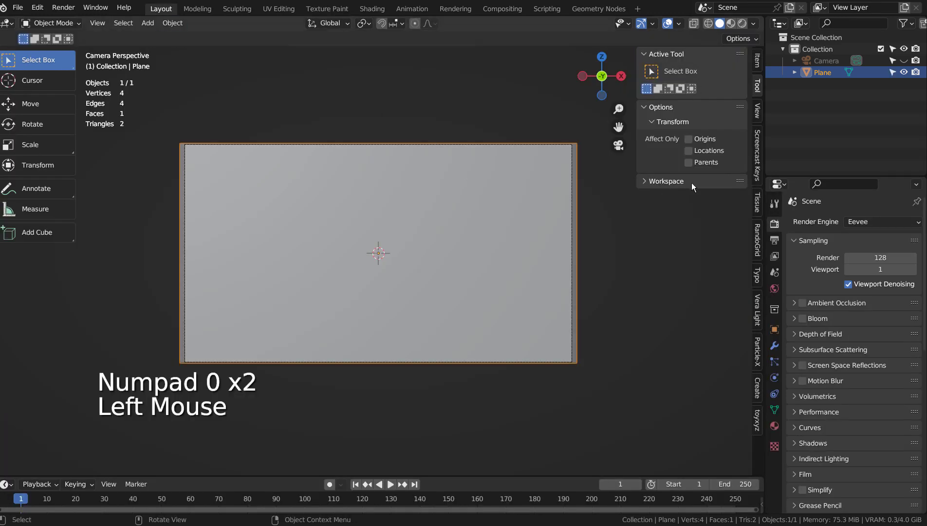
key("KP_3")
key("r")
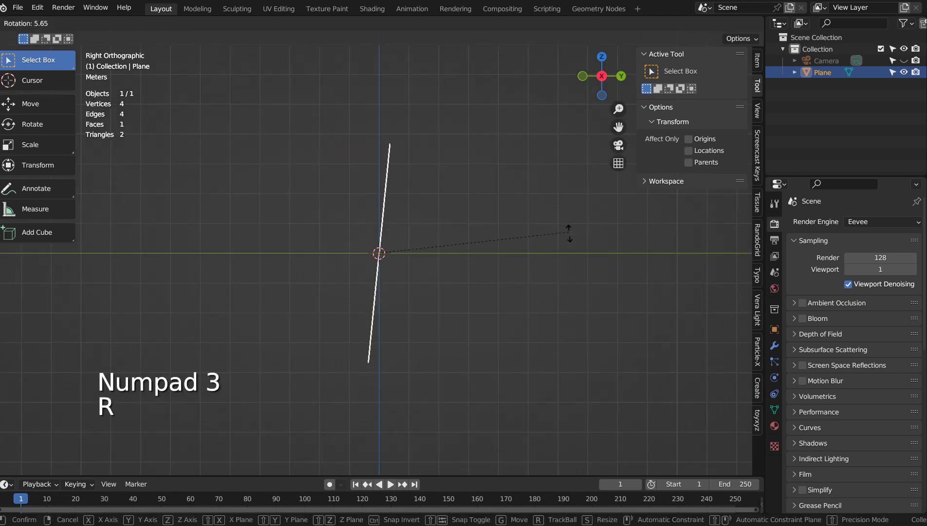
left_click(445, 348)
key("KP_0")
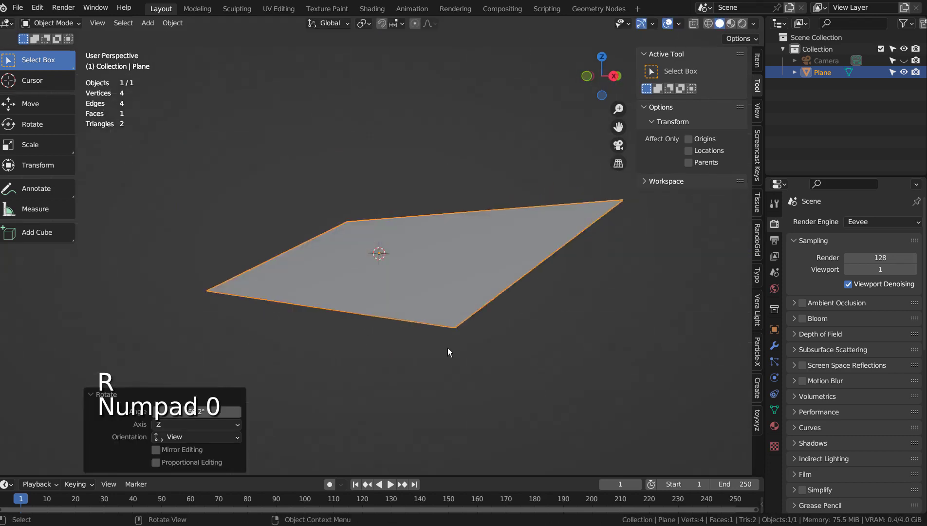
left_click(650, 251)
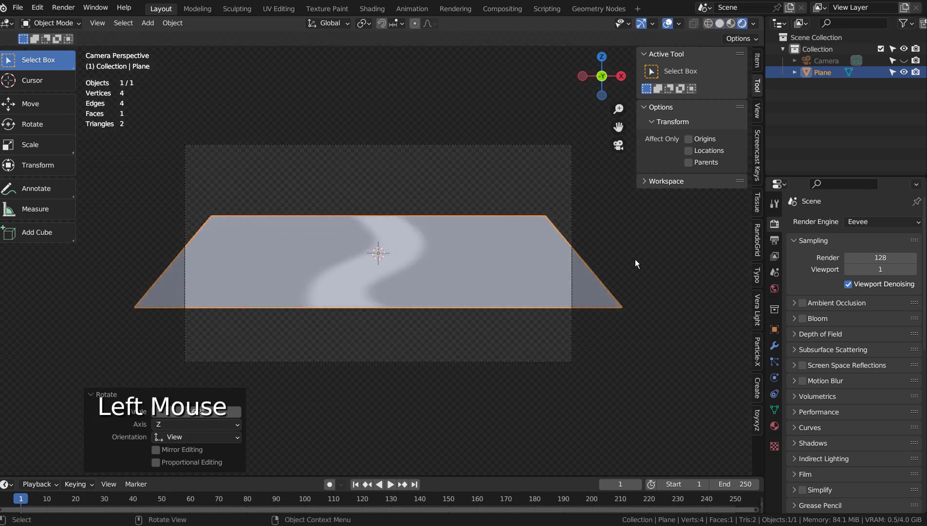
Step: Lower the plane about 1.64 m along the Z axis
key("g")
key("z")
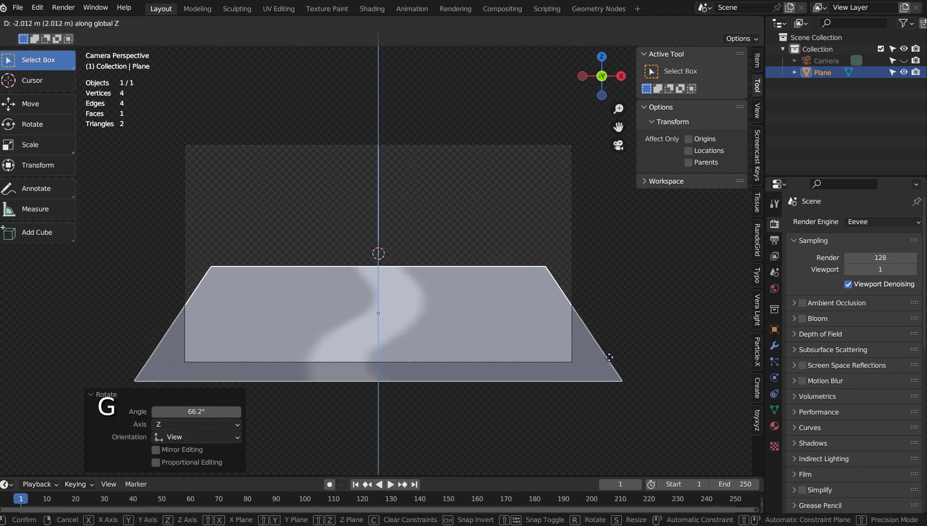
left_click(613, 350)
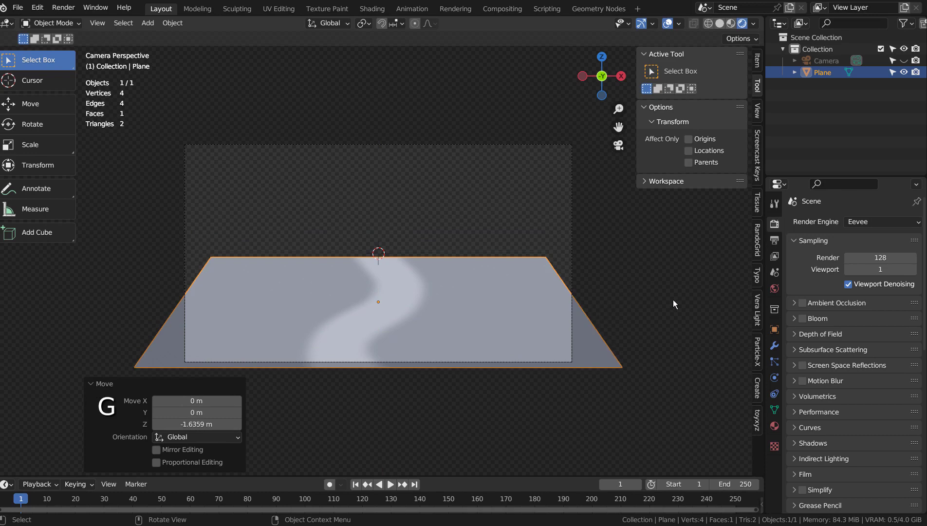
Step: Flatten the plane by rotating it another 16.3° in the right side view
key("KP_3")
key("r")
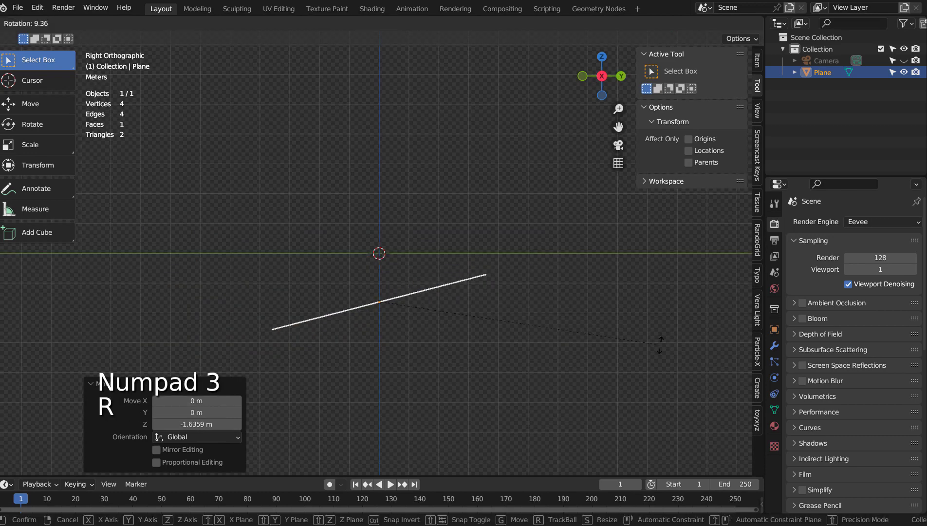
left_click(636, 374)
Step: Lower the plane about 0.82 m along Z to the camera frame's bottom edge and scale it uniformly by 1.016
key("KP_0")
key("g")
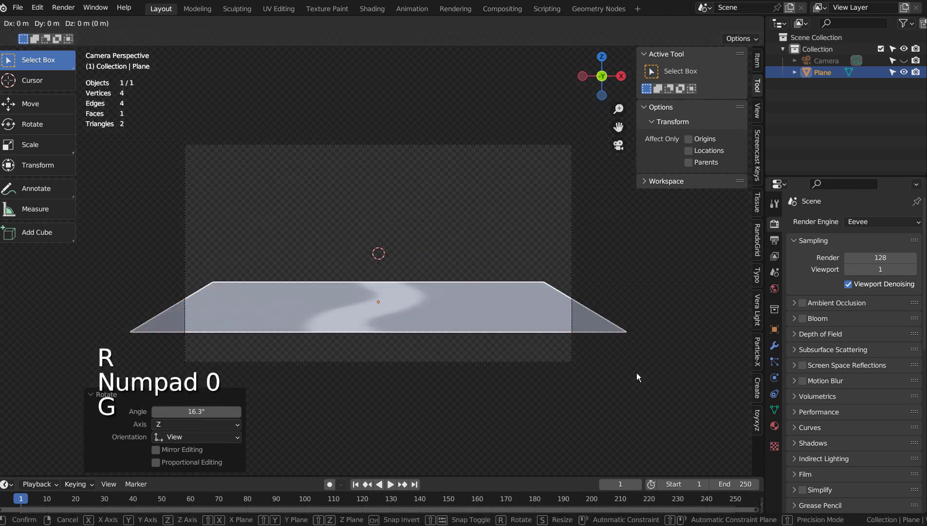
key("z")
left_click(636, 397)
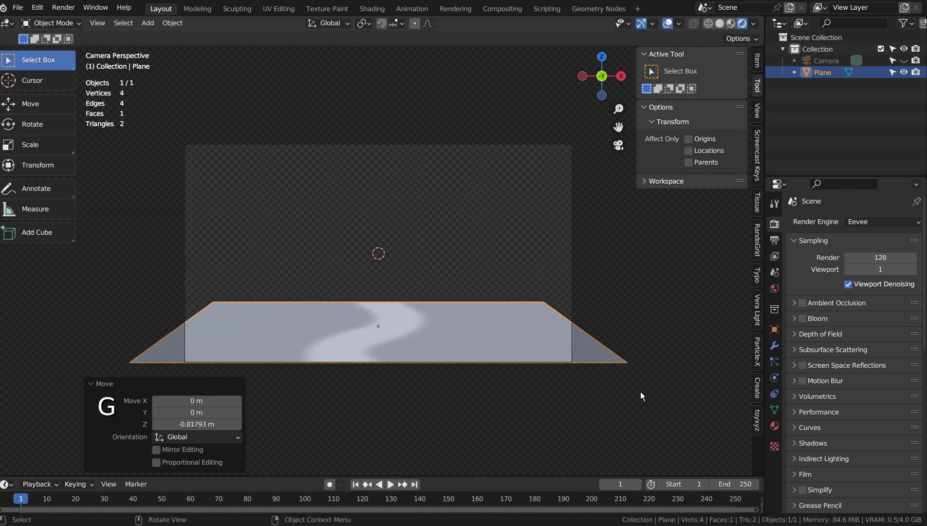
key("s")
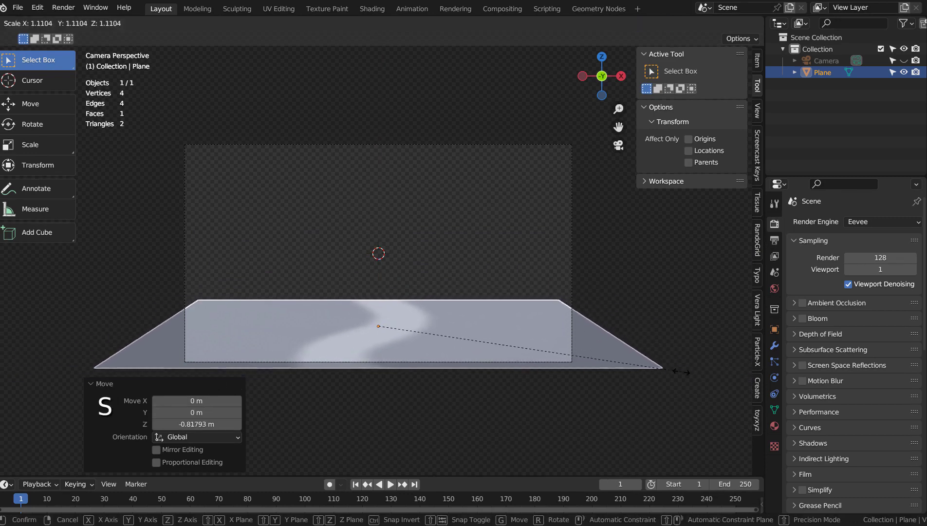
left_click(654, 372)
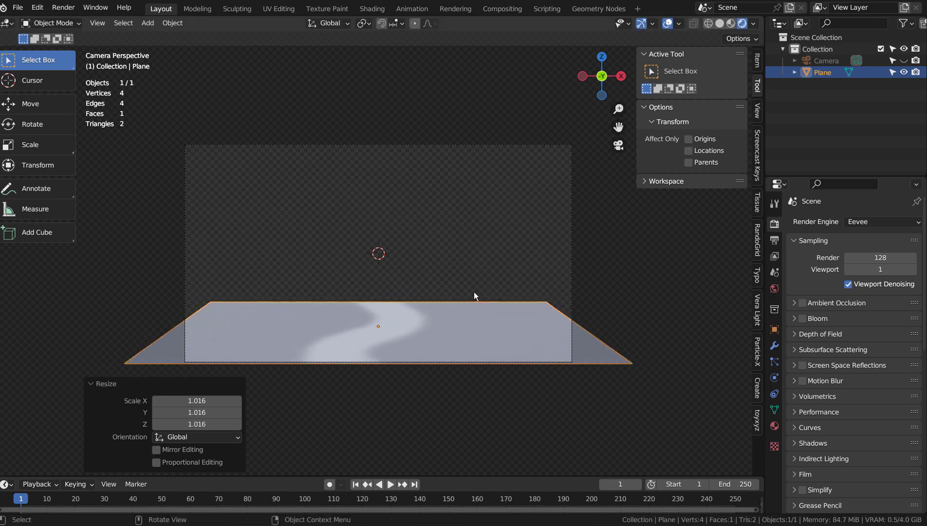
Step: Try narrowing the plane's far edge by scaling its two vertices, and undo the change
key("Tab")
key("1")
left_click(546, 301)
left_click(231, 304, "shift")
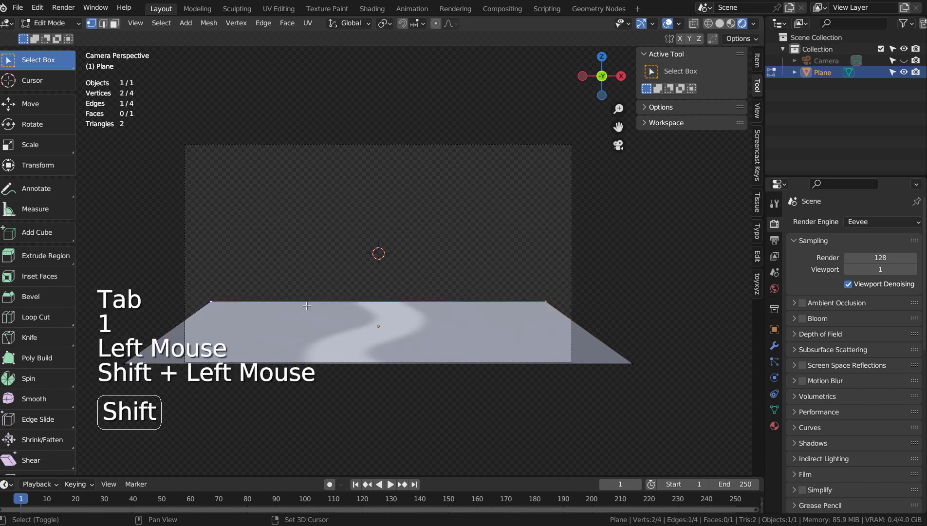
key("s")
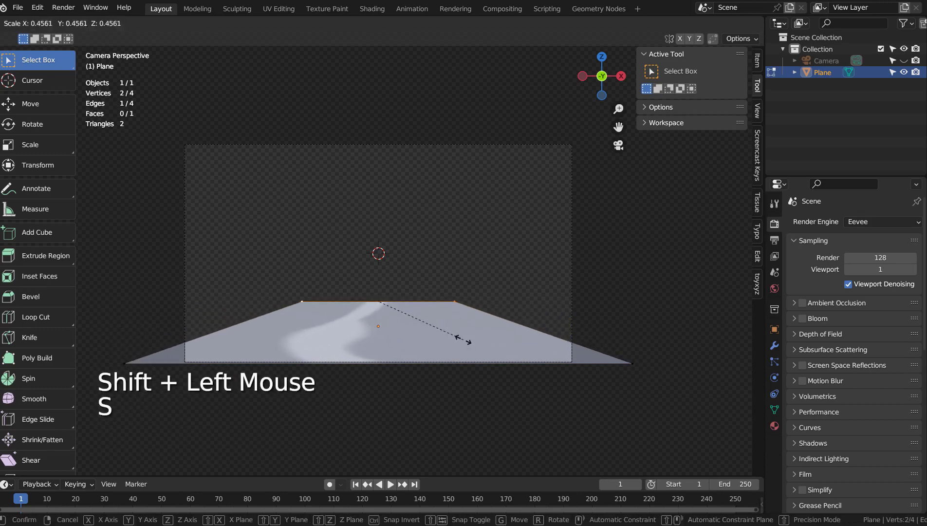
left_click(548, 330)
key("ctrl+z")
key("Tab")
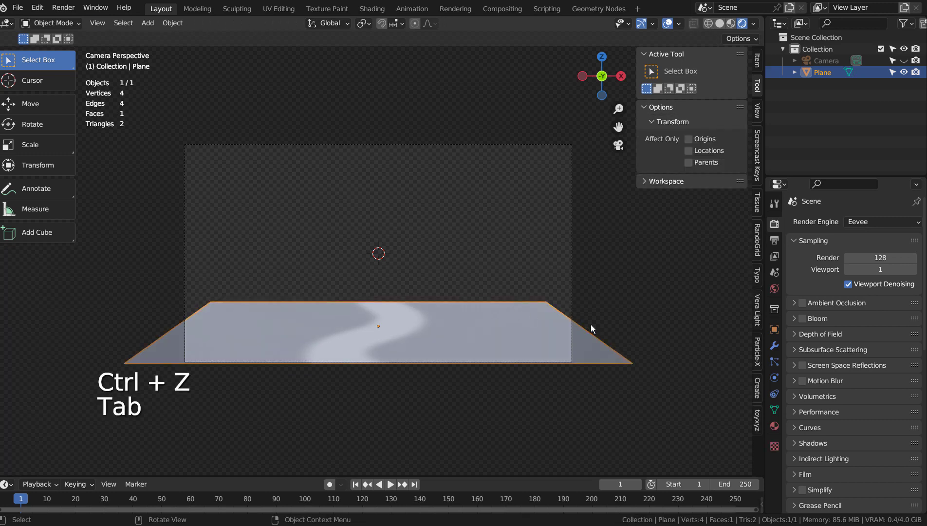
Step: Enlarge the plane uniformly until its far edge spans the camera frame's width, deselect it, and render the image
key("s")
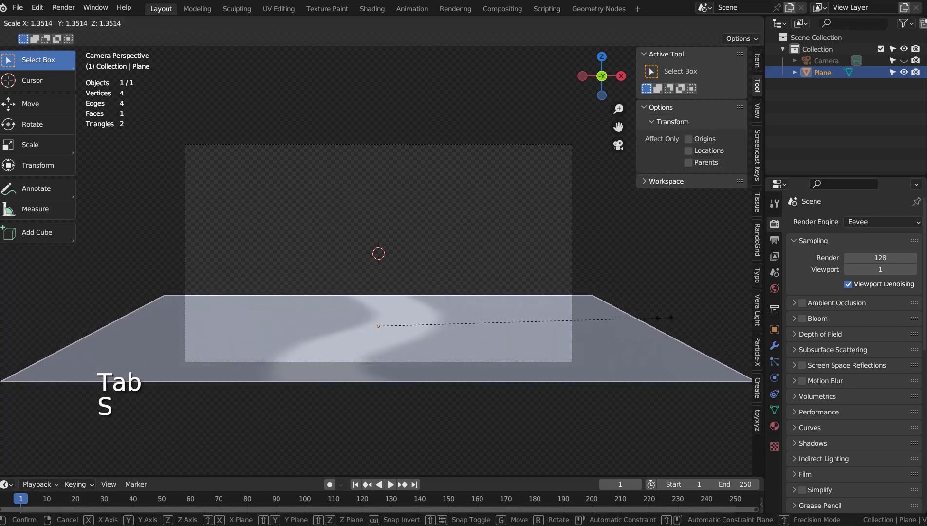
left_click(627, 313)
left_click(625, 312)
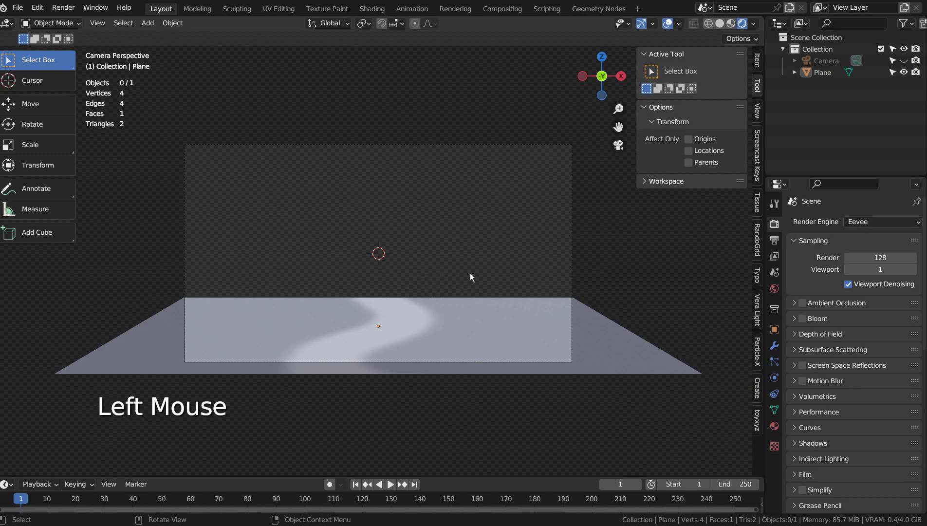
key("F12")
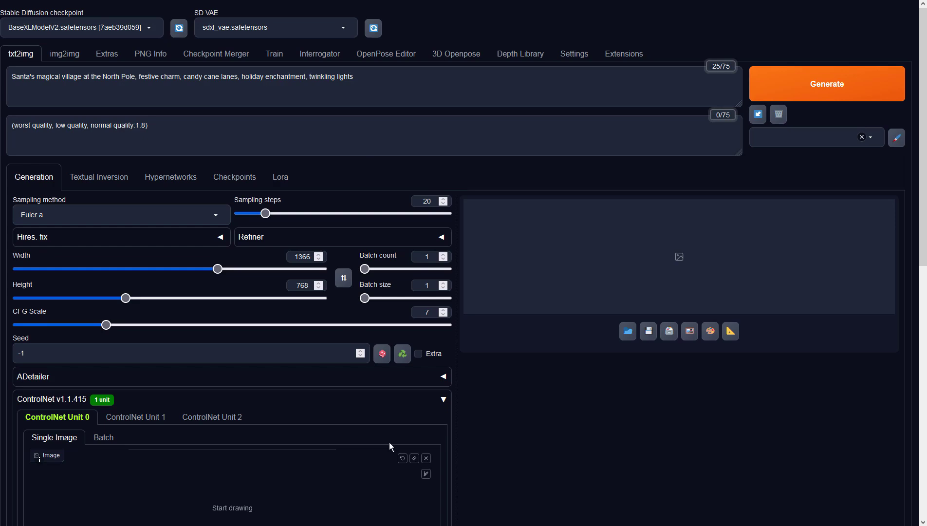
Step: In Stable Diffusion, set ControlNet Unit 0 to Depth with preprocessor none and the sai_xl_depth_256lora model
scroll(611, 369, "down", 1)
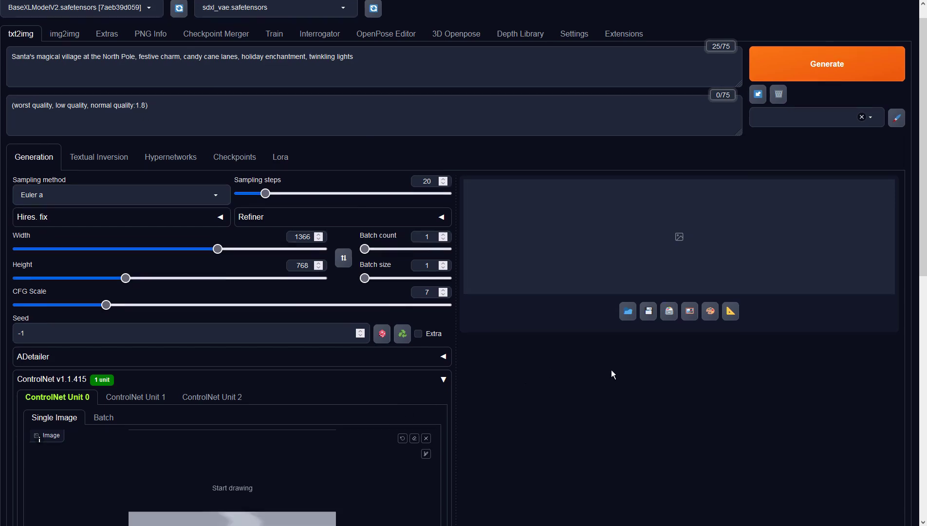
scroll(607, 372, "up", 1)
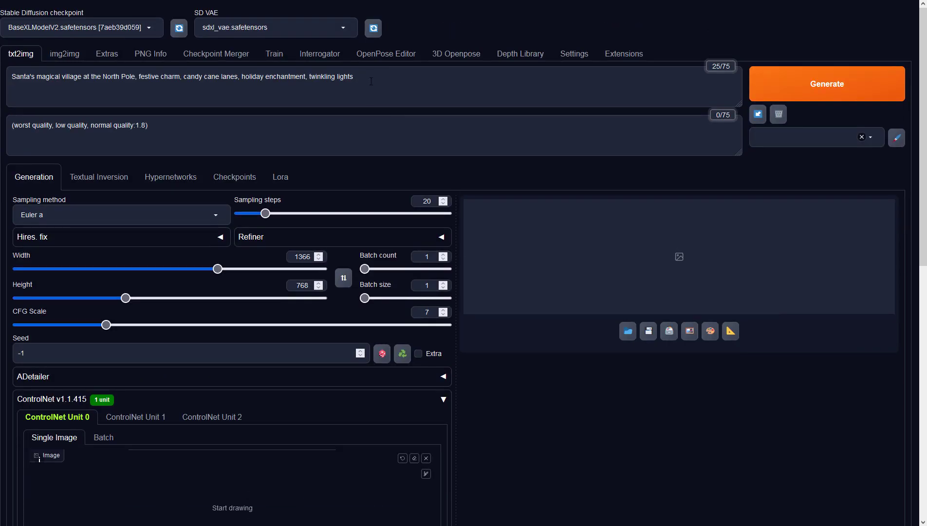
scroll(481, 95, "down", 3)
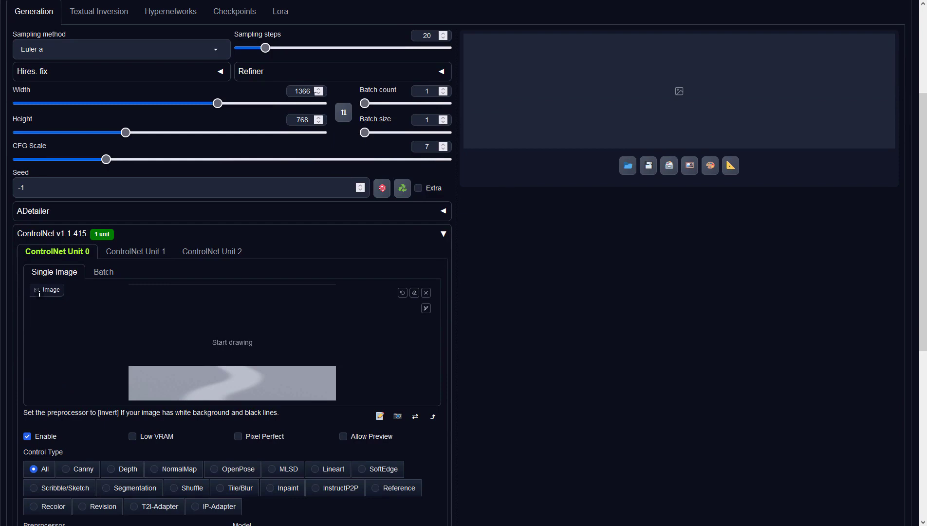
scroll(523, 223, "down", 2)
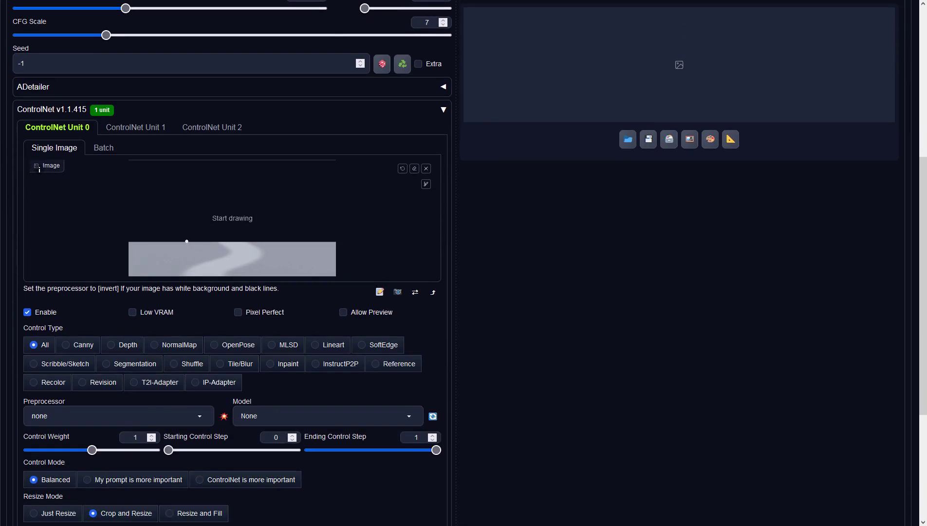
left_click(121, 345)
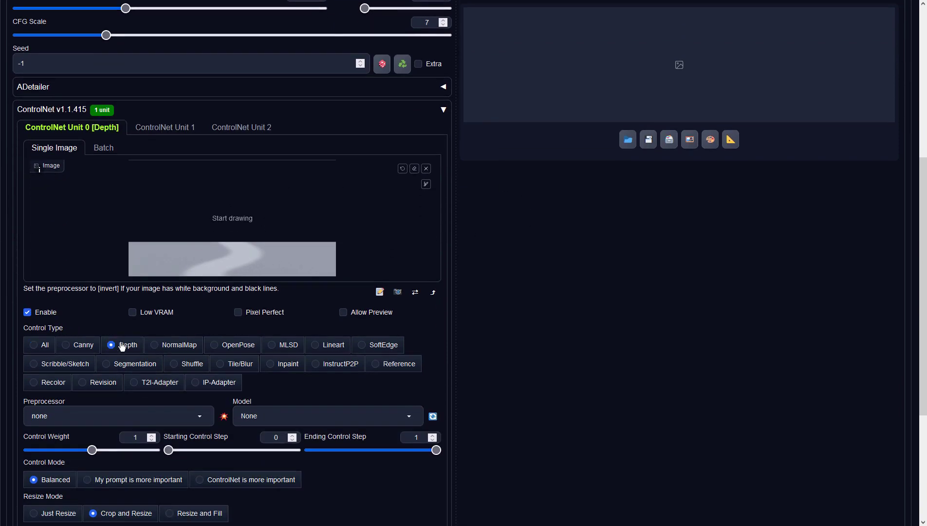
left_click(202, 417)
left_click(77, 359)
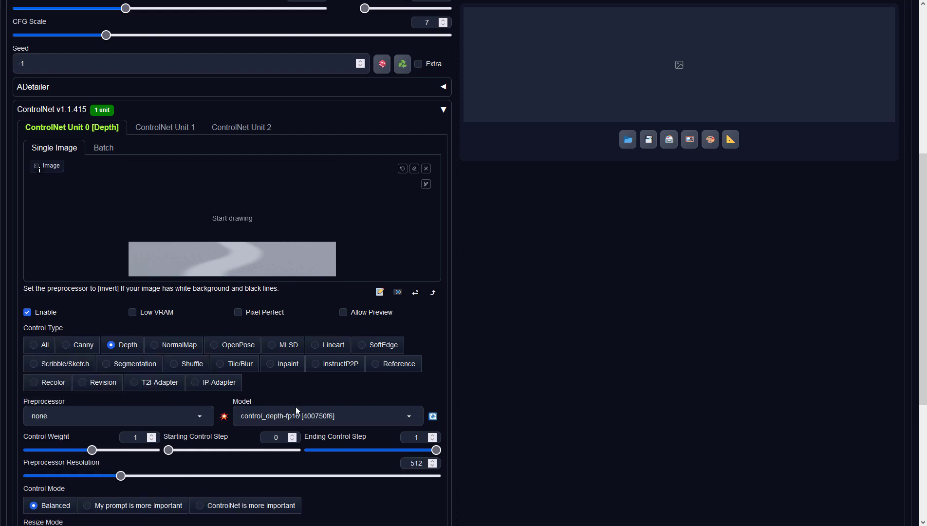
left_click(368, 414)
left_click(277, 378)
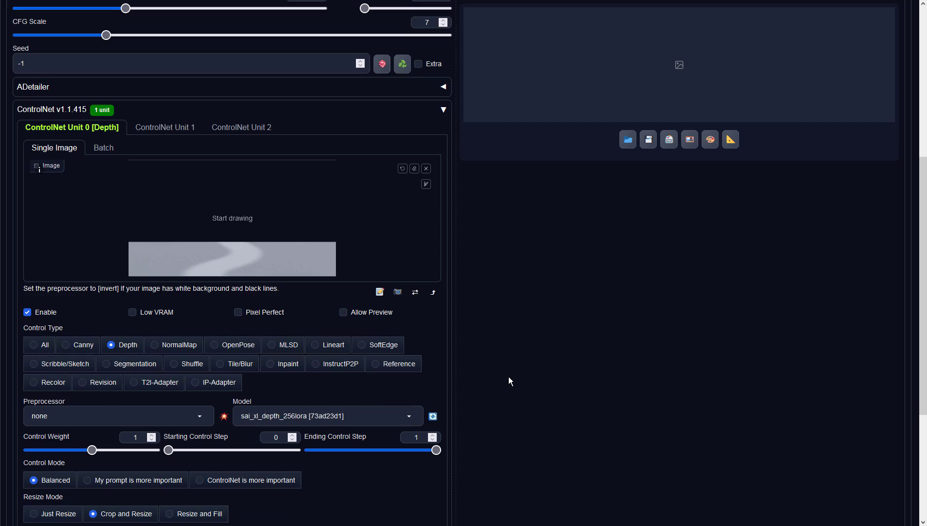
Step: Generate the Santa's village image with the depth ControlNet and inspect the result at full size
scroll(588, 380, "up", 6)
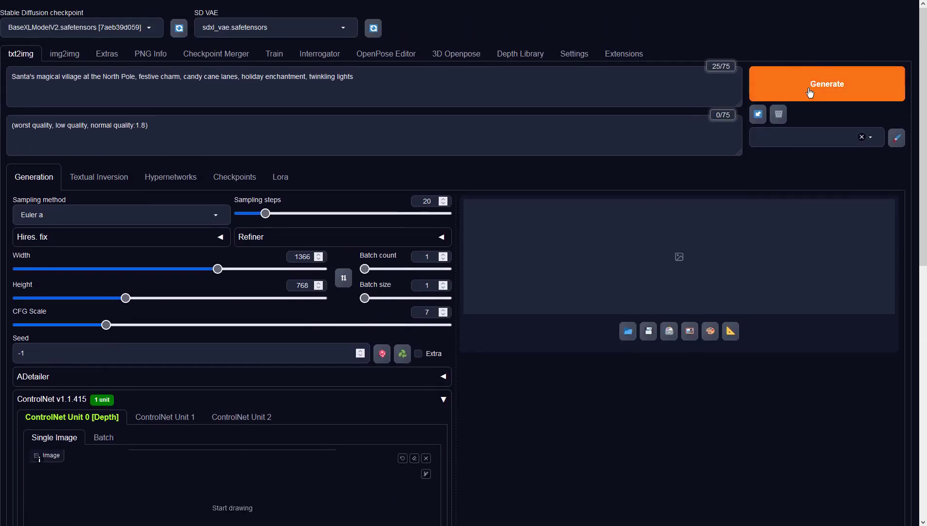
left_click(809, 92)
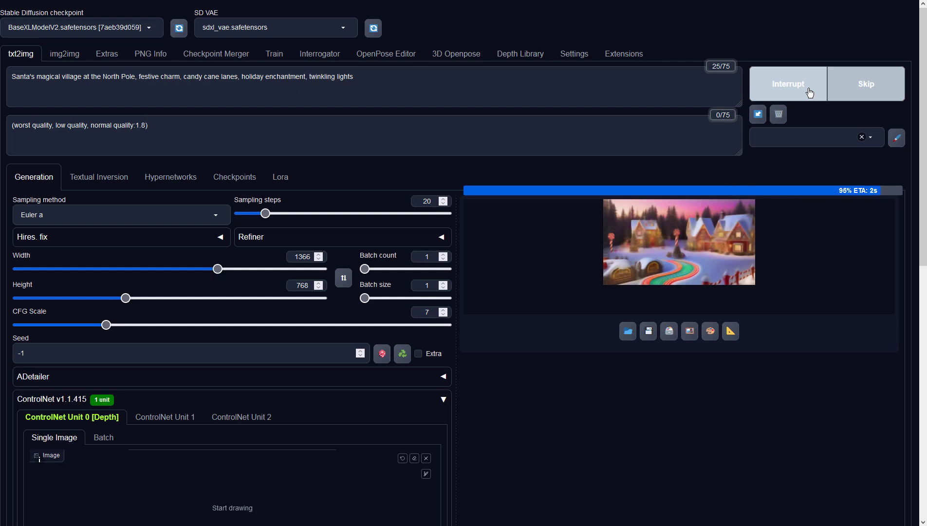
left_click(731, 219)
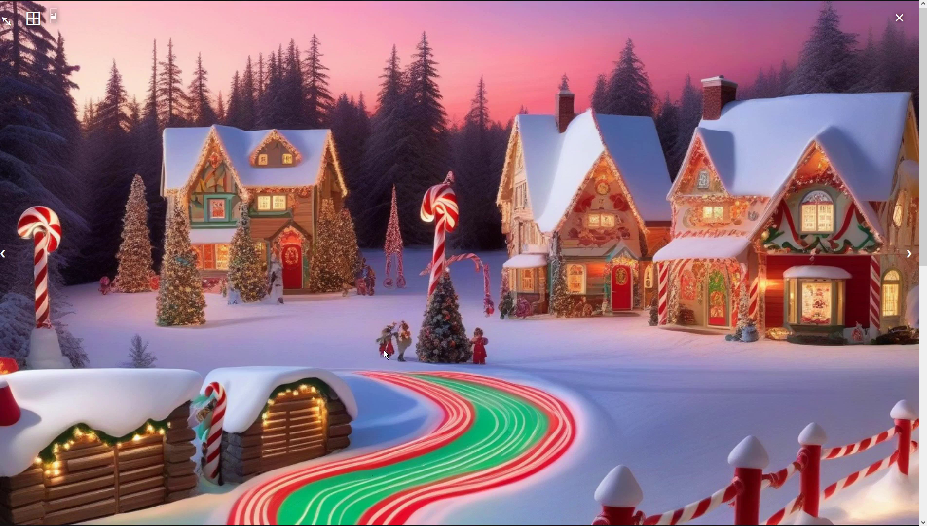
left_click(686, 221)
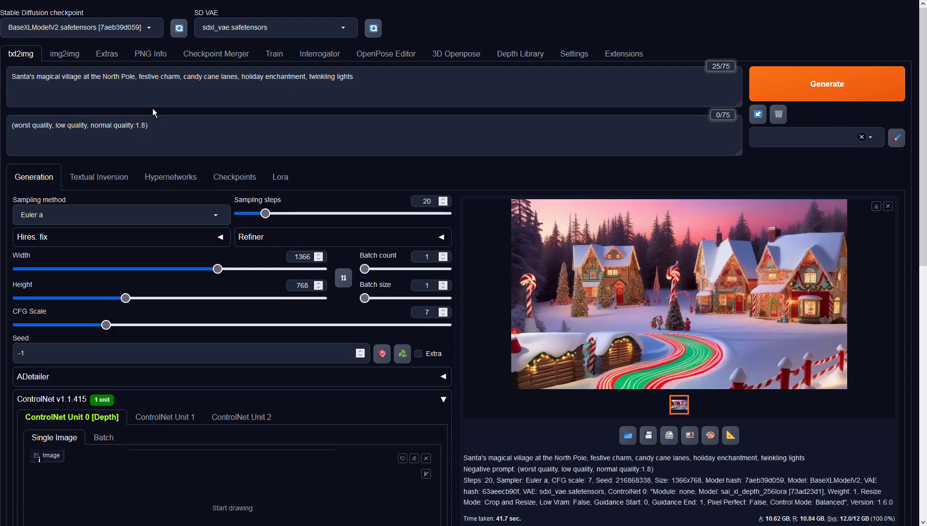
Step: Insert "night, visible full Moon, snowing," into the positive prompt after "North Pole,"
left_click(136, 75)
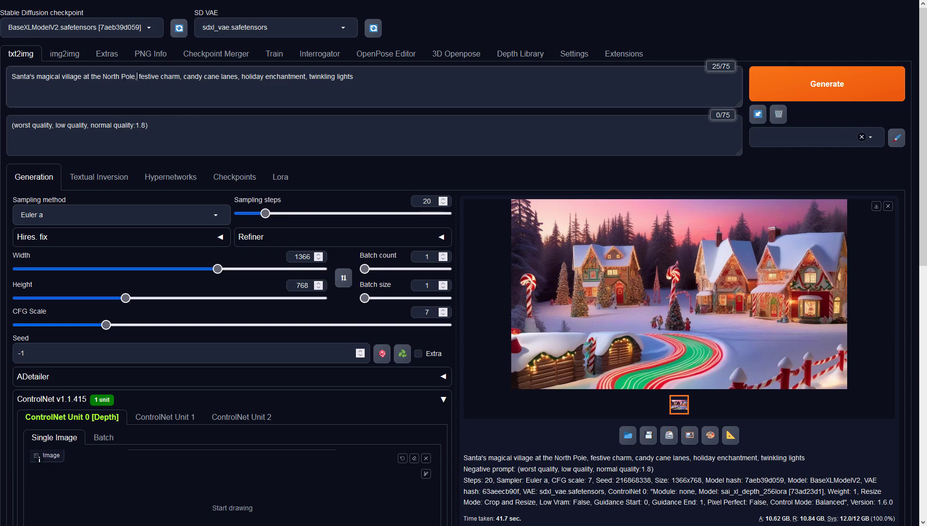
type("night, ")
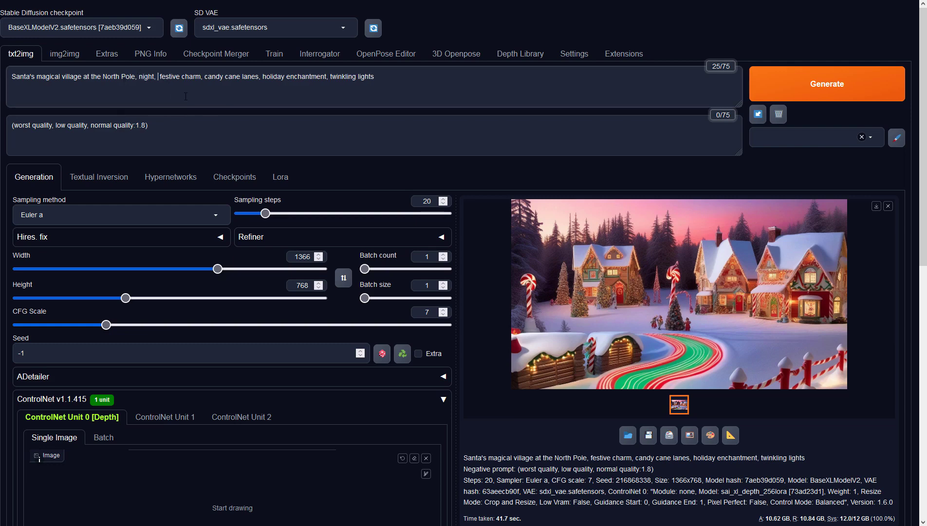
type("visible full m")
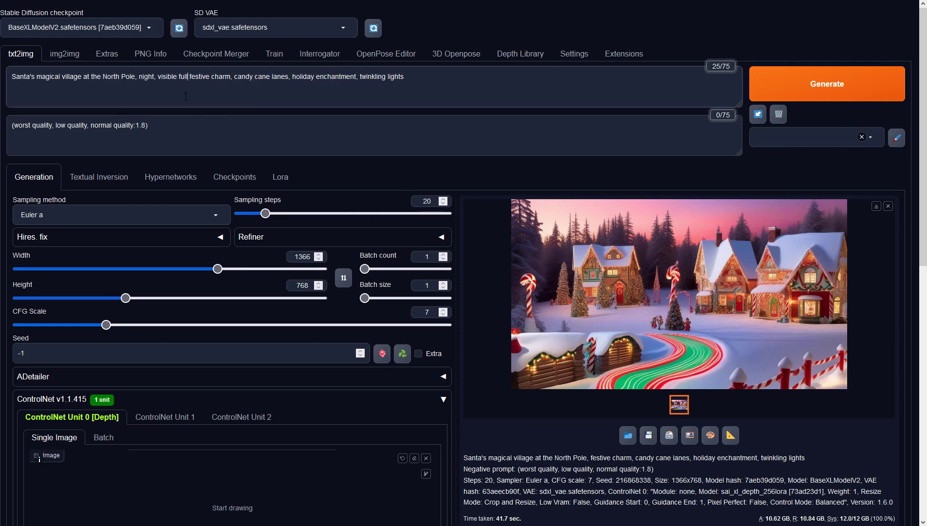
type("oon, ")
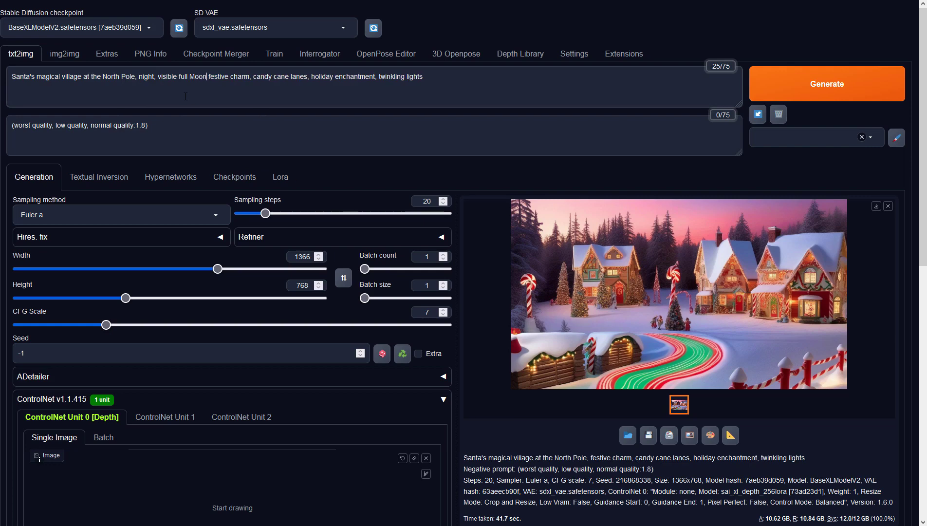
type("snowing,")
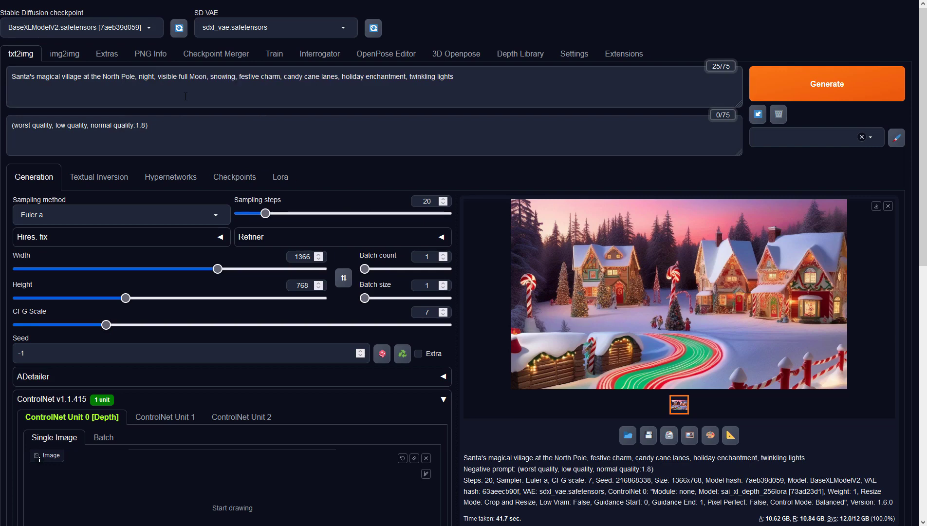
Step: Generate the snowy night version of the village and inspect it at full size
left_click(799, 93)
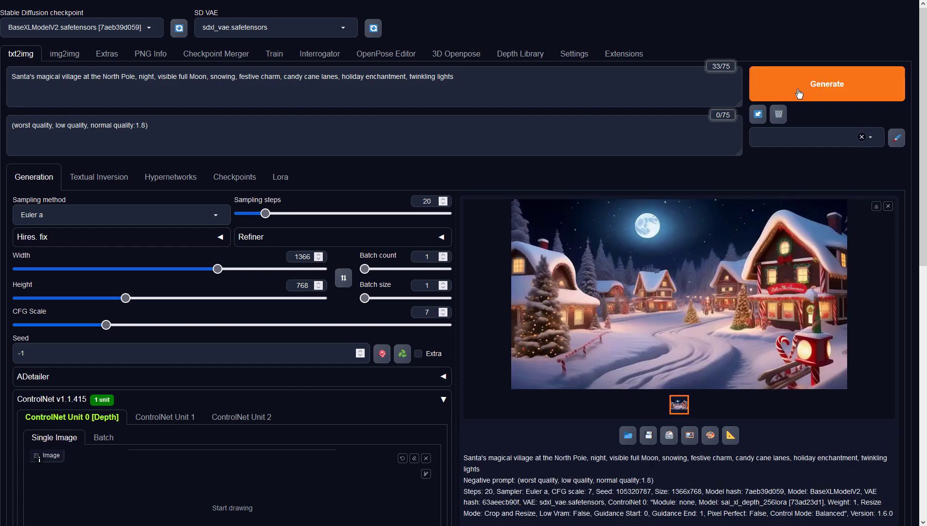
left_click(682, 223)
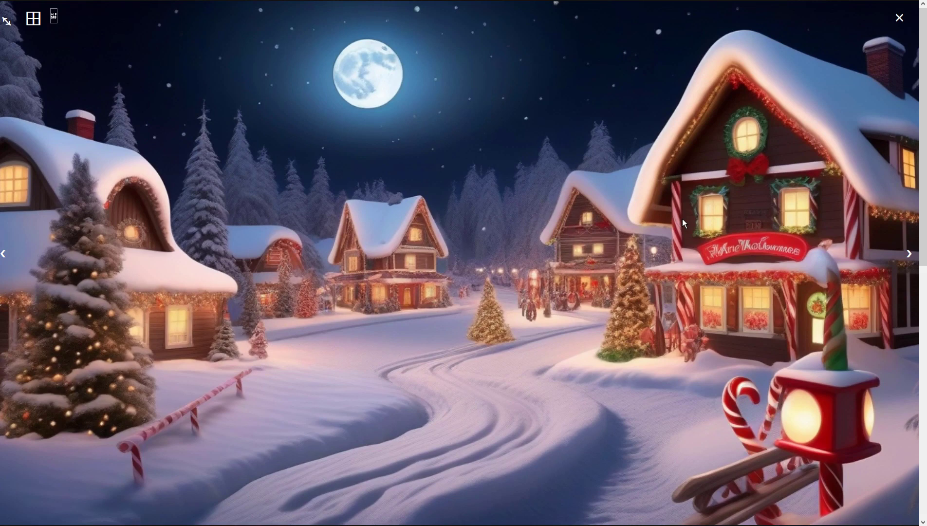
left_click(682, 219)
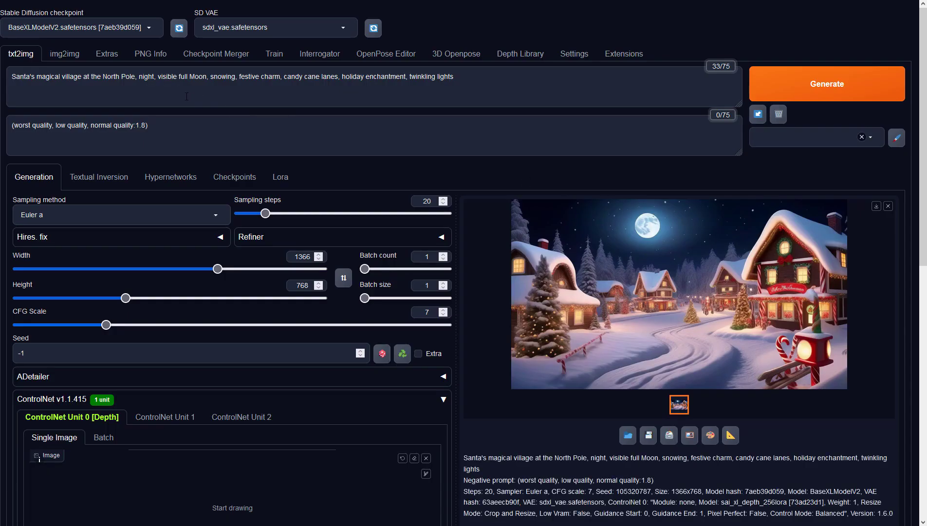
Step: Add "beautiful clouds," to the prompt before "snowing", generate the image, and inspect it at full size
left_click(210, 77)
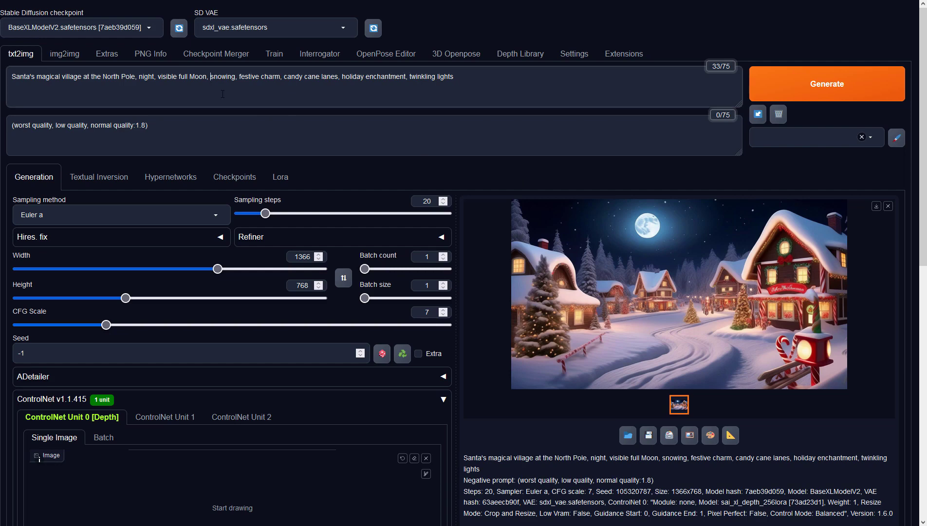
type("beautiful clouds,")
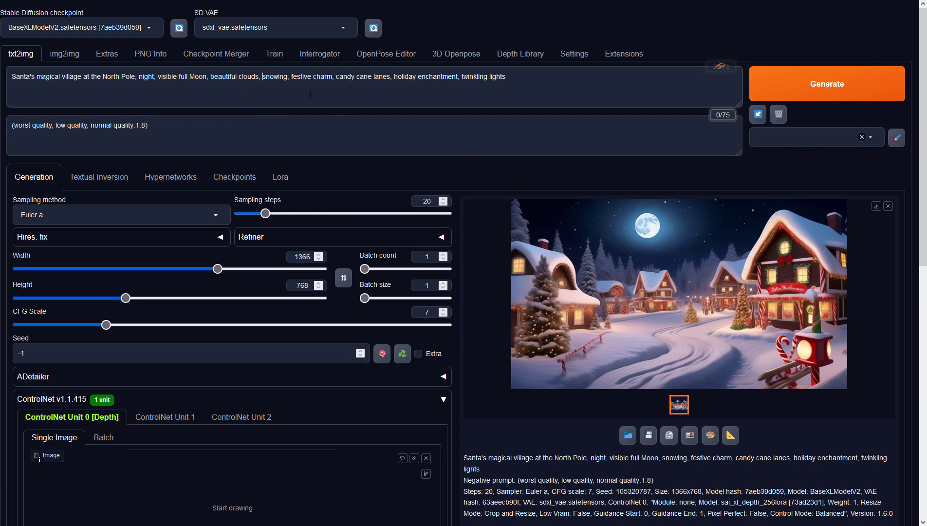
left_click(779, 86)
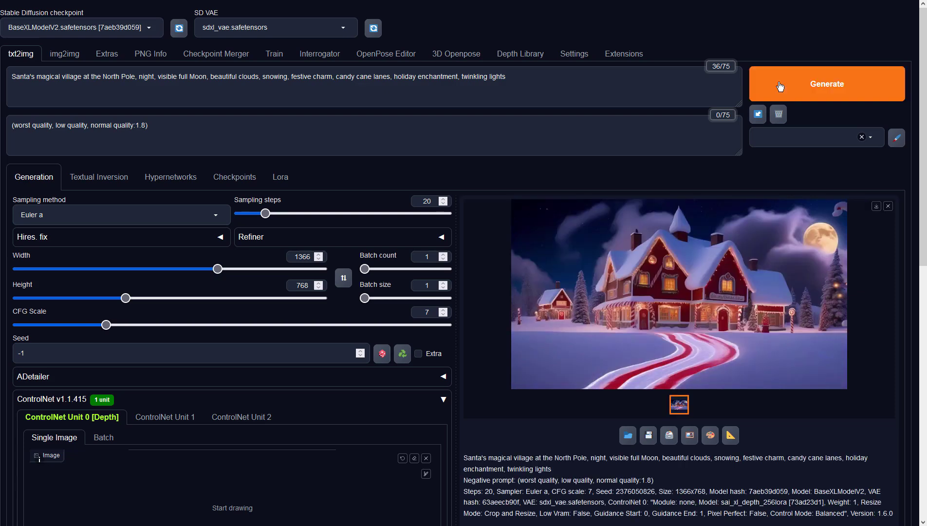
left_click(752, 255)
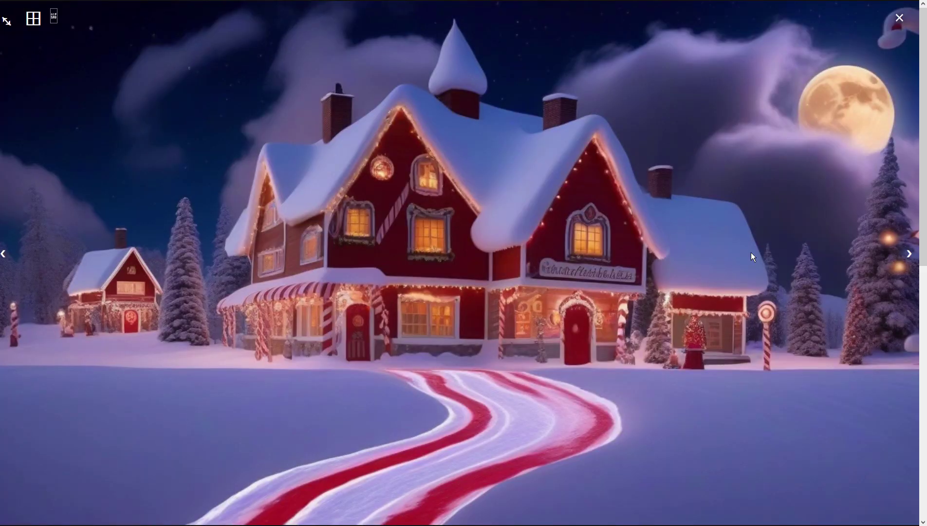
left_click(751, 252)
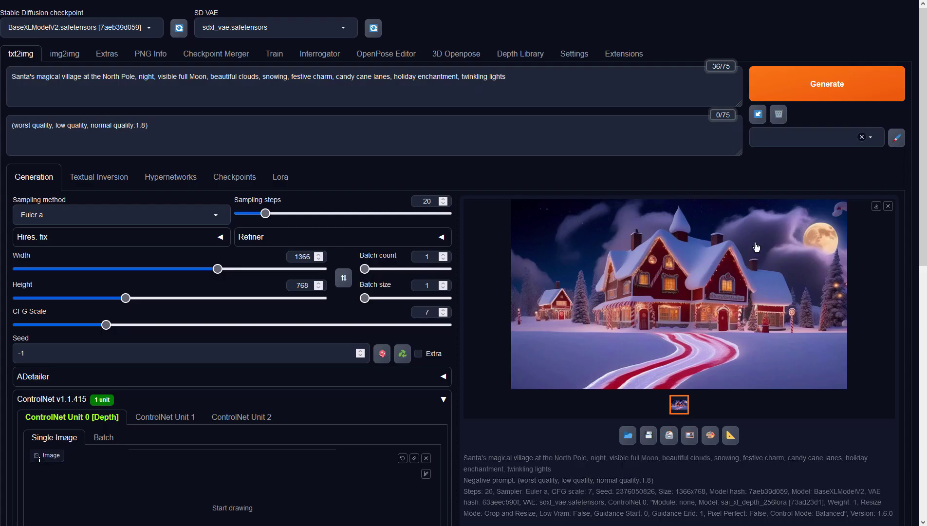
Step: Generate another variation from the same prompt and view it enlarged
left_click(826, 85)
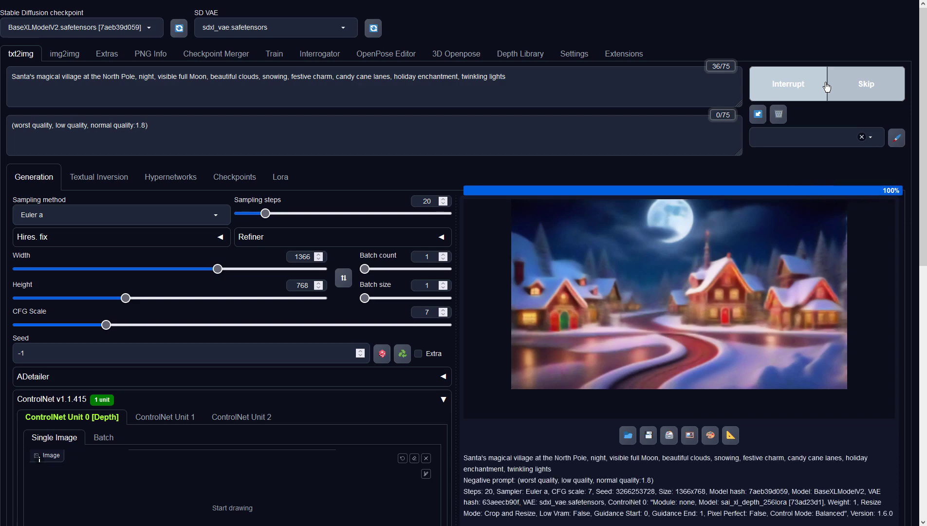
left_click(773, 296)
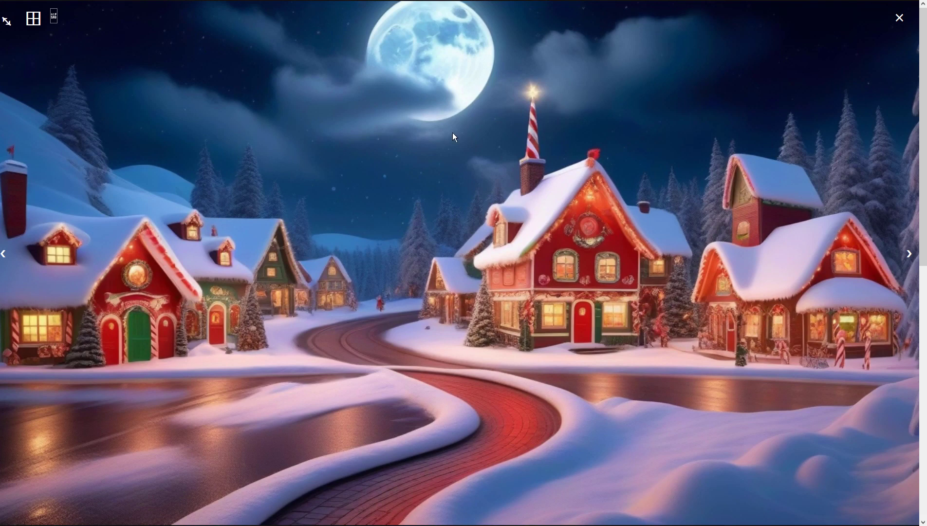
left_click(672, 257)
Step: Send the generated village image to img2img, with denoising strength 0.9 and the DPM++ 3M SDE Karras sampling method
left_click(689, 436)
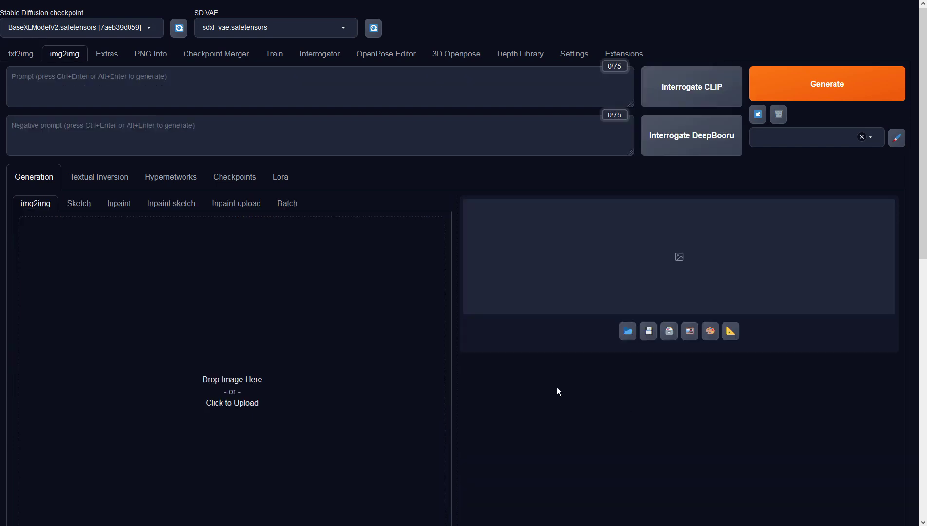
scroll(468, 309, "down", 10)
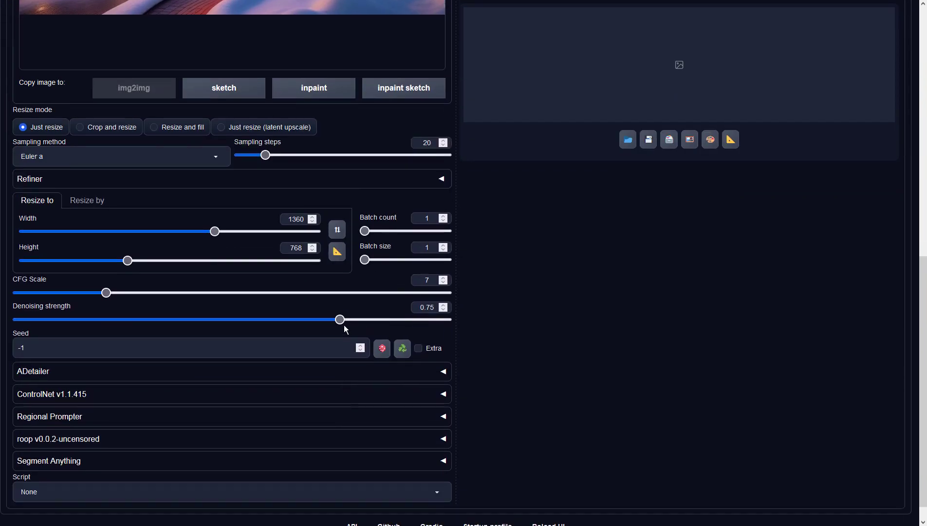
left_click_drag(344, 326, 405, 322)
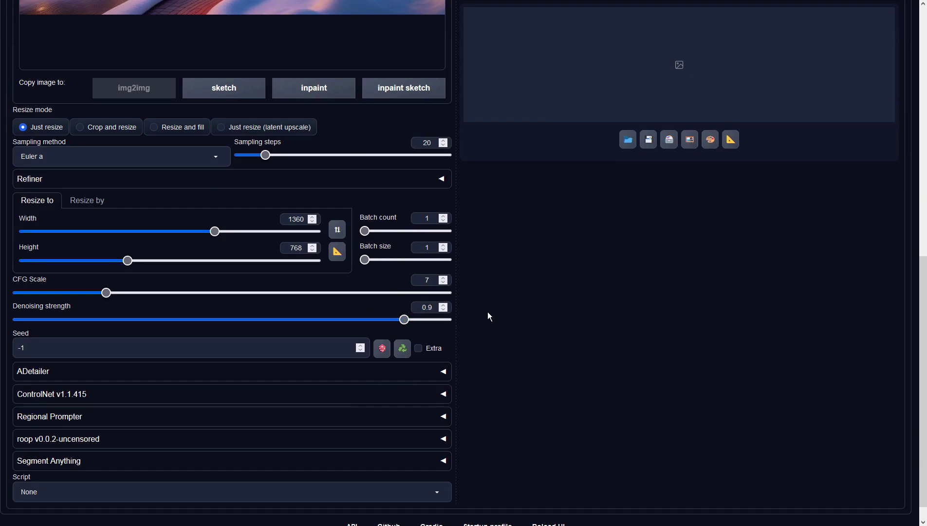
left_click(215, 156)
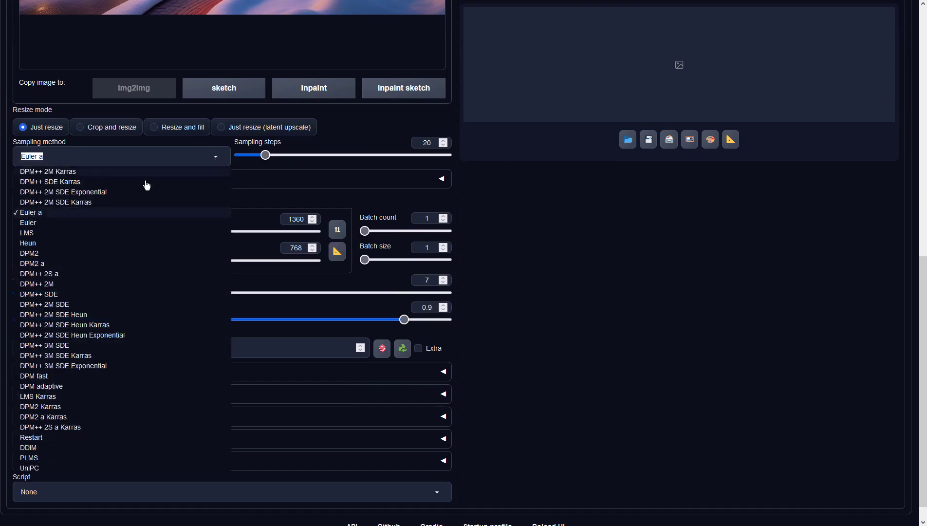
left_click(91, 356)
Step: Generate the img2img version of the village and inspect it at full size
scroll(591, 287, "up", 10)
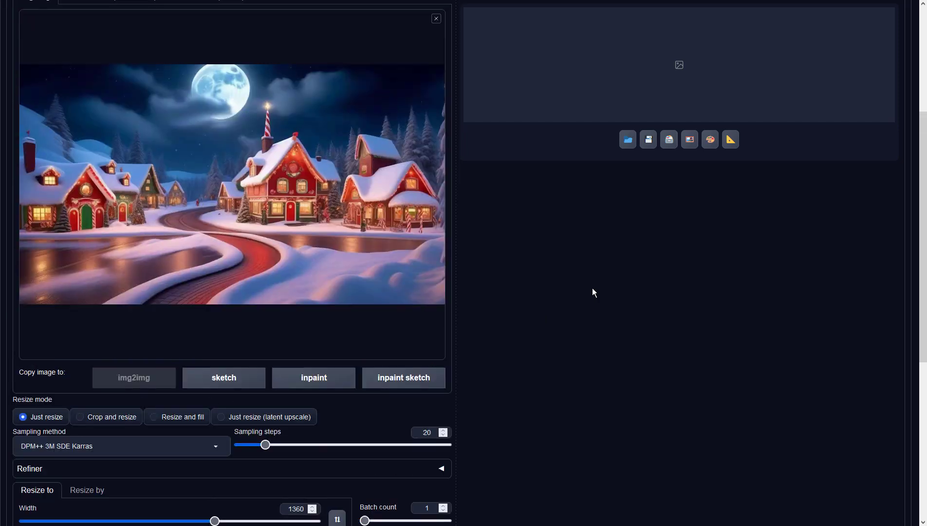
left_click(782, 94)
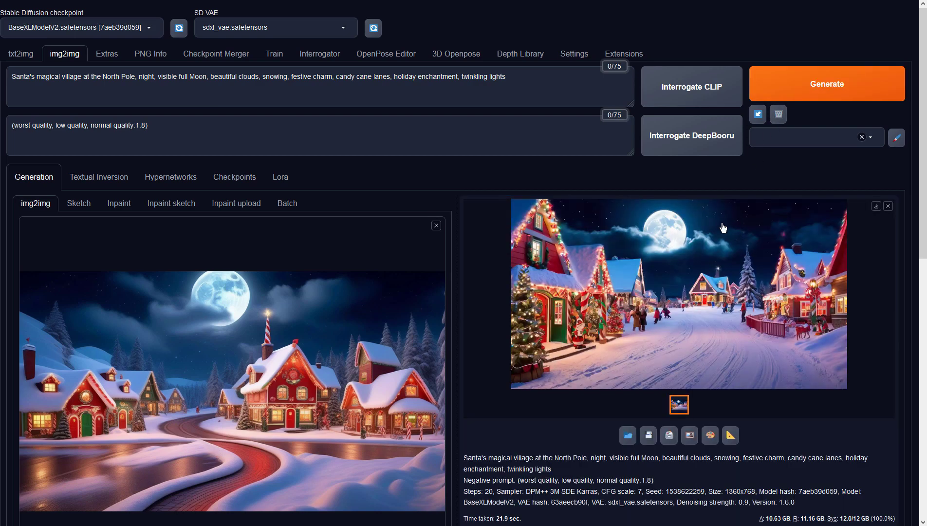
left_click(722, 223)
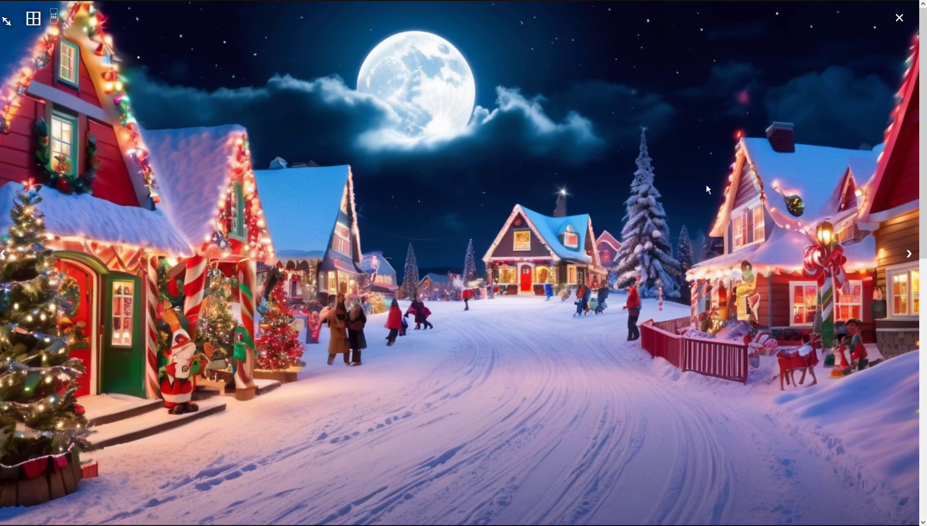
left_click(680, 149)
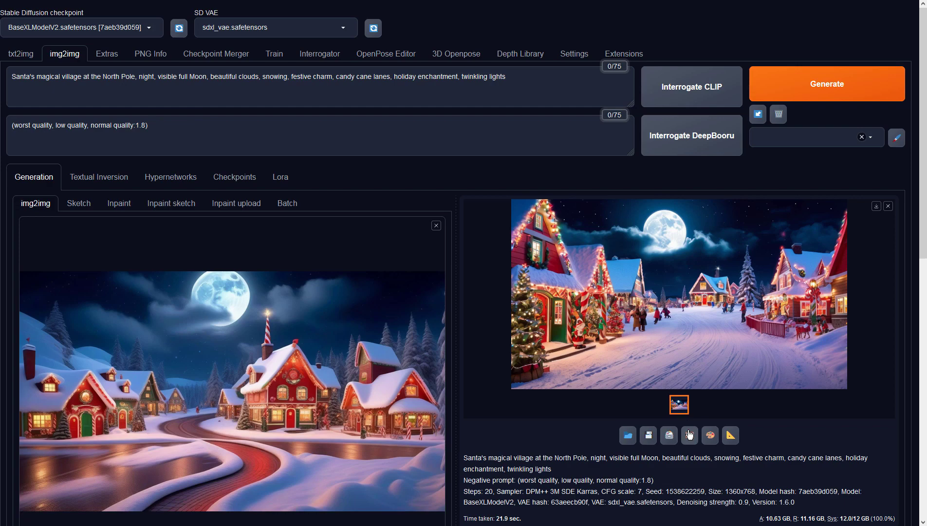
Step: Send the img2img result back as the new source image, generate from it, and inspect the output at full size
left_click(689, 434)
left_click(797, 88)
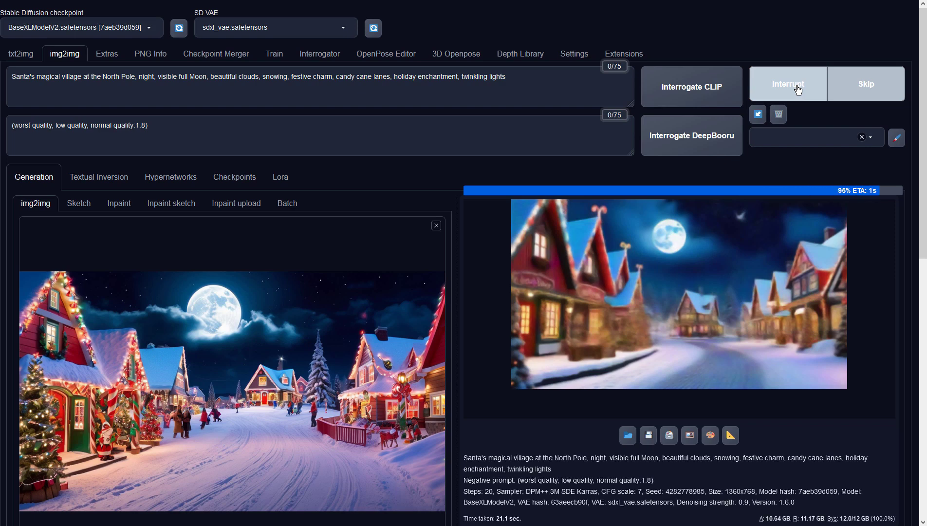
left_click(747, 224)
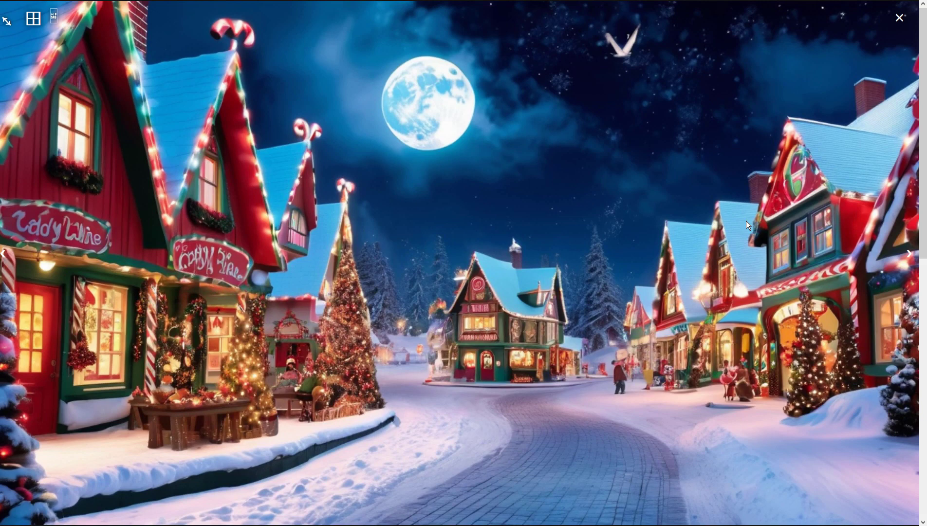
left_click(746, 221)
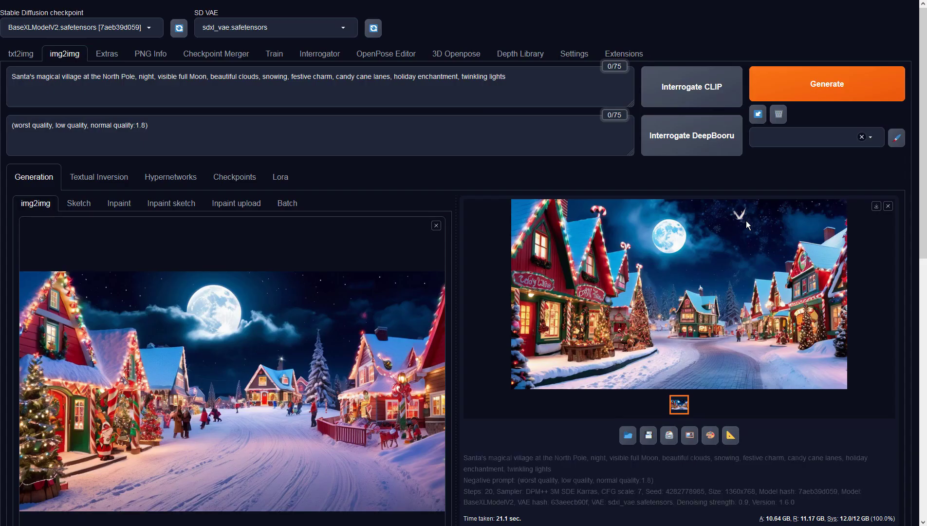
Step: Generate one more img2img variation from the same source image and open it at full size
left_click(816, 91)
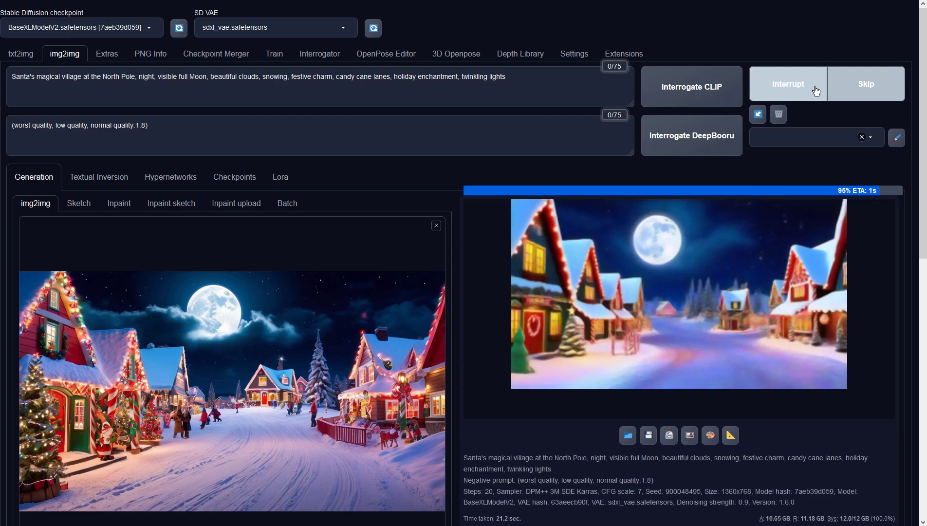
left_click(794, 238)
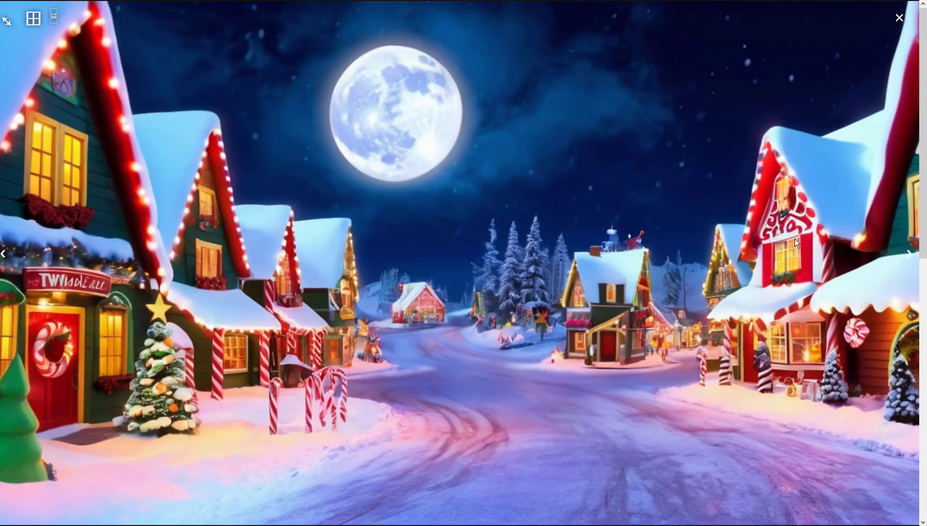